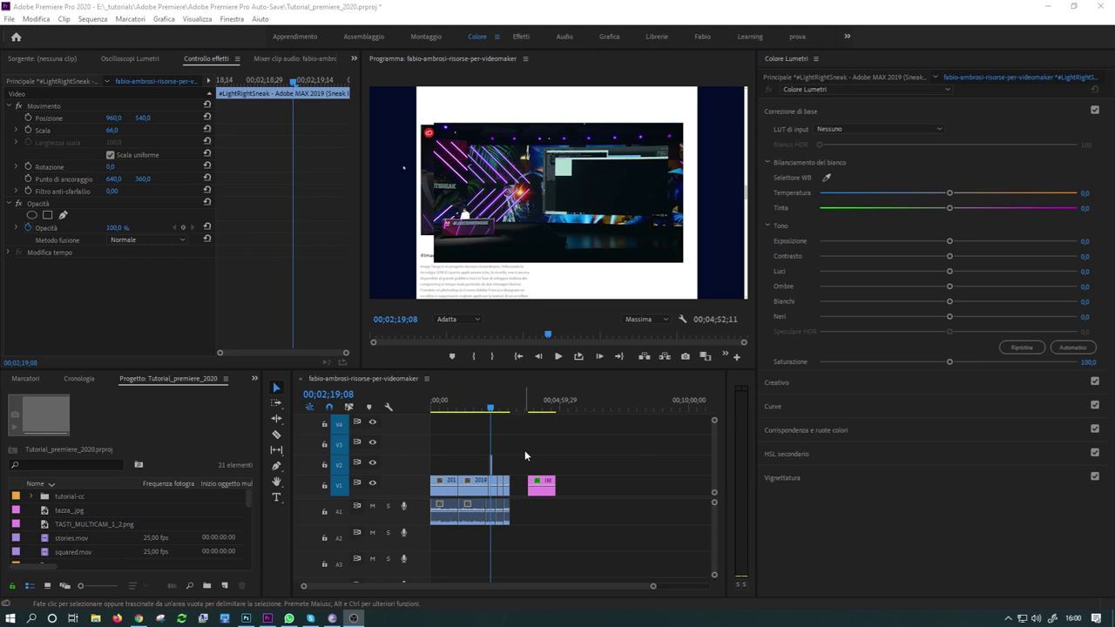
Step: Create a 1920×1080 Livello di regolazione adjustment layer at 25,00 fps in the Project panel
{"action": "left_click", "coordinate": [225, 586]}
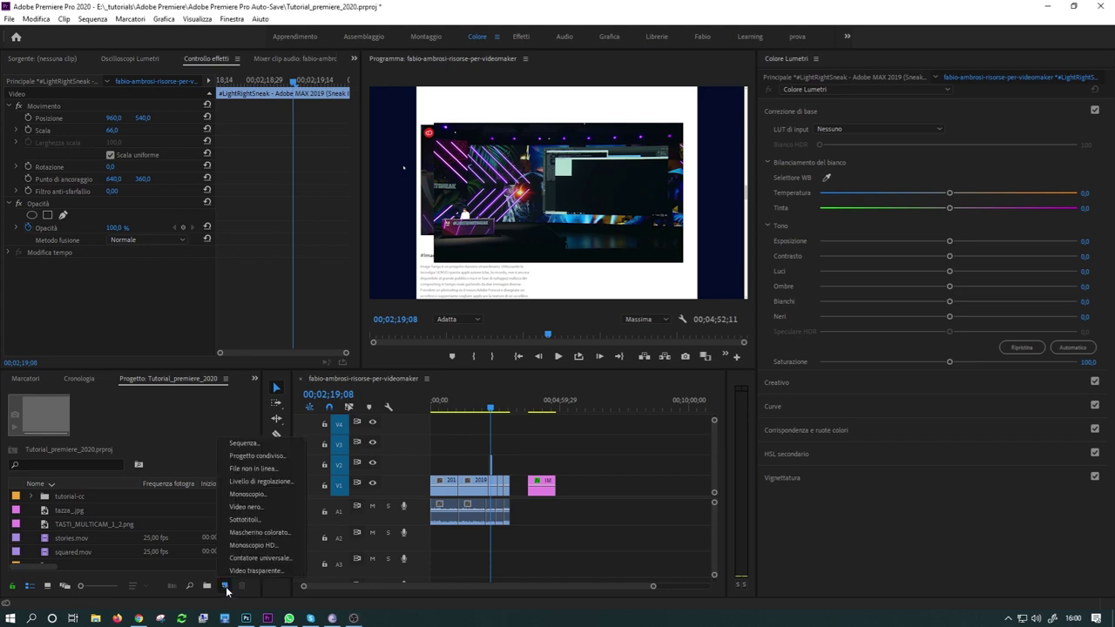
{"action": "left_click", "coordinate": [290, 481]}
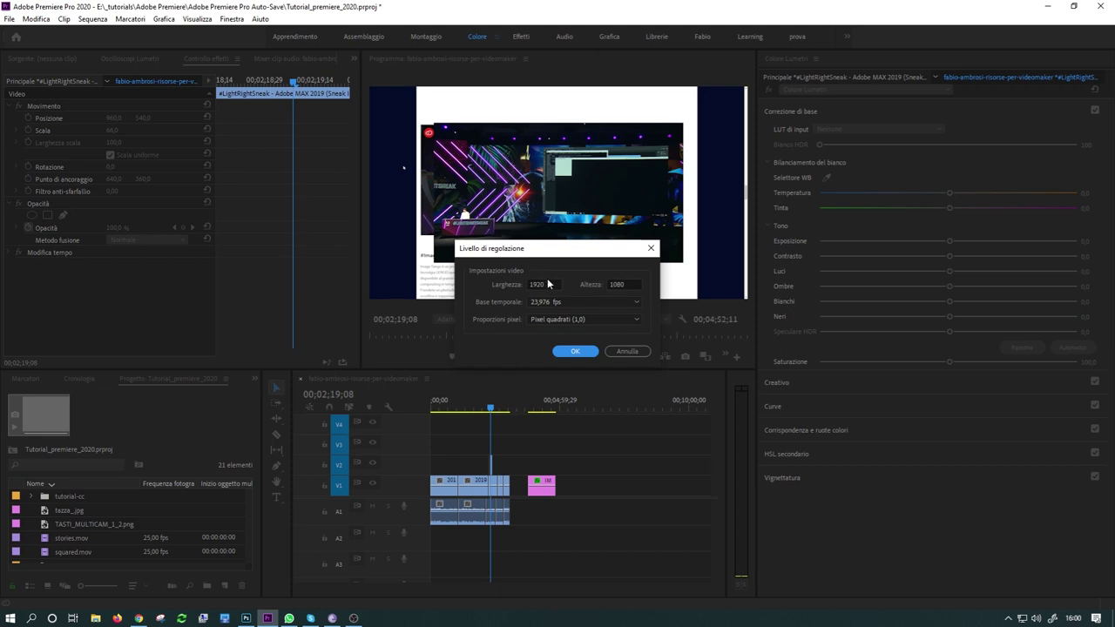
{"action": "left_click", "coordinate": [579, 302]}
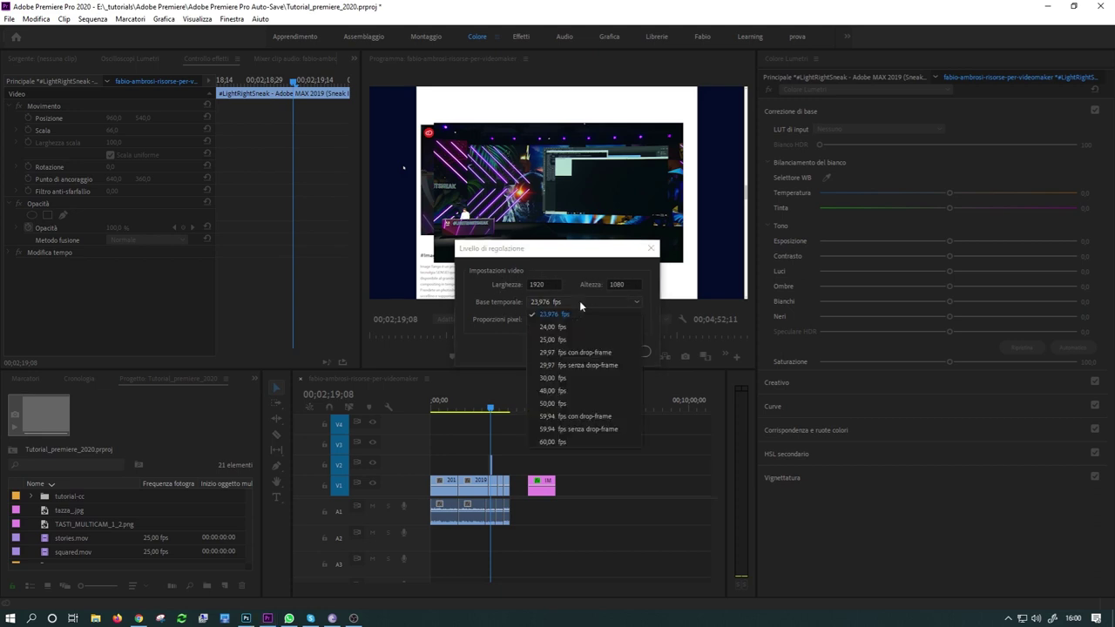
{"action": "left_click", "coordinate": [613, 340]}
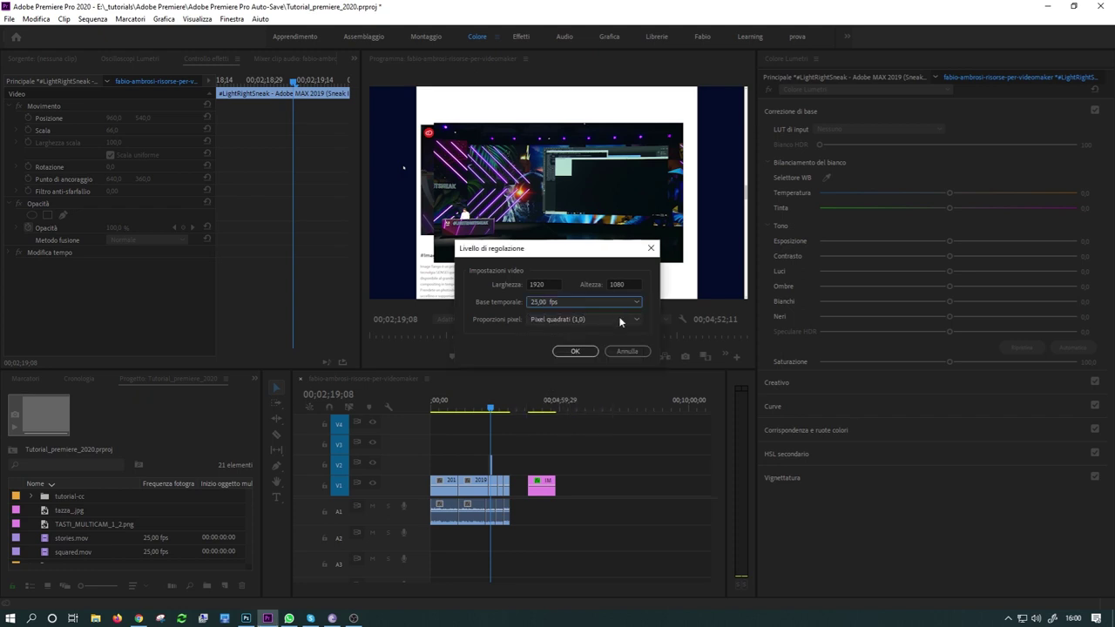
{"action": "left_click", "coordinate": [576, 352]}
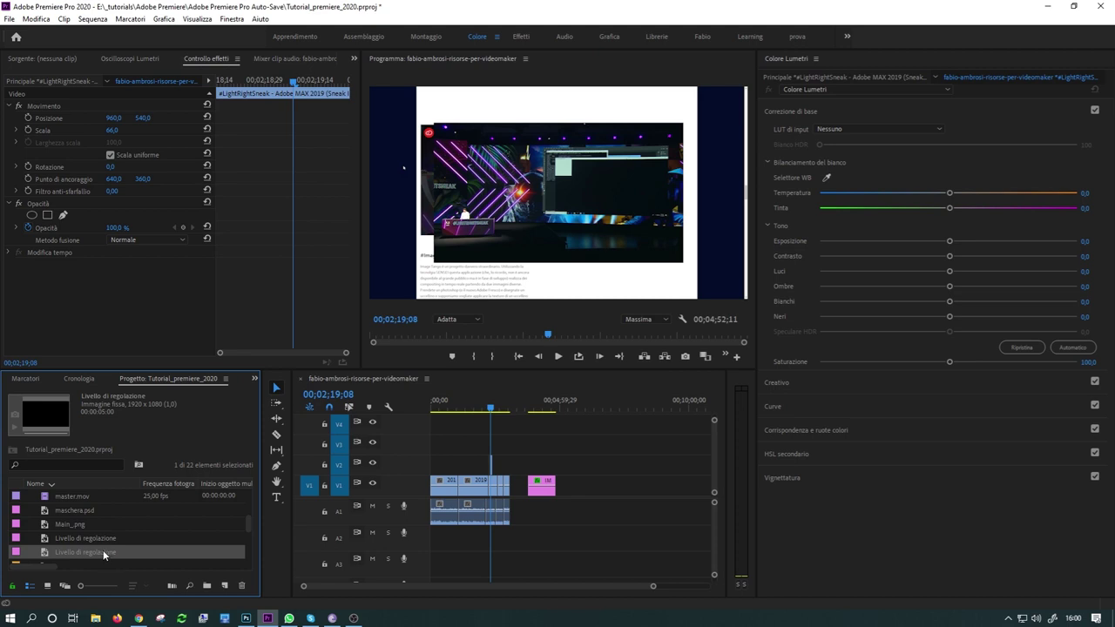
Step: Place the Livello di regolazione on track V4 starting at 00:00, then preview an earlier frame
{"action": "left_click", "coordinate": [103, 549]}
{"action": "left_click_drag", "start_coordinate": [30, 555], "coordinate": [441, 445]}
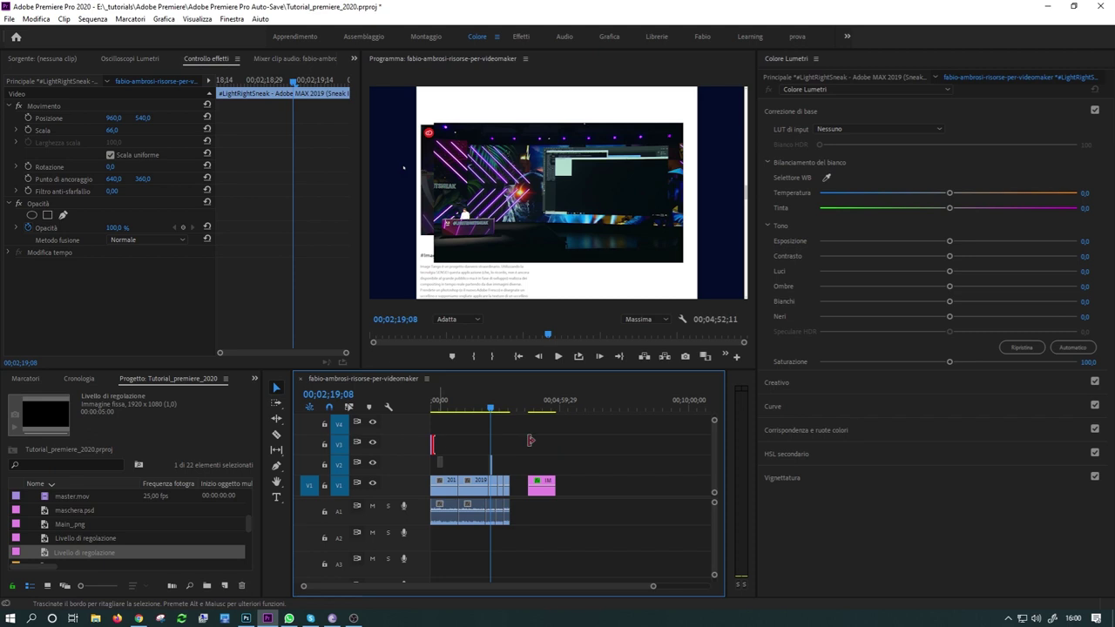
{"action": "mouse_move", "coordinate": [441, 446]}
{"action": "left_mouse_down"}
{"action": "mouse_move", "coordinate": [475, 445]}
{"action": "mouse_move", "coordinate": [463, 425]}
{"action": "left_mouse_up"}
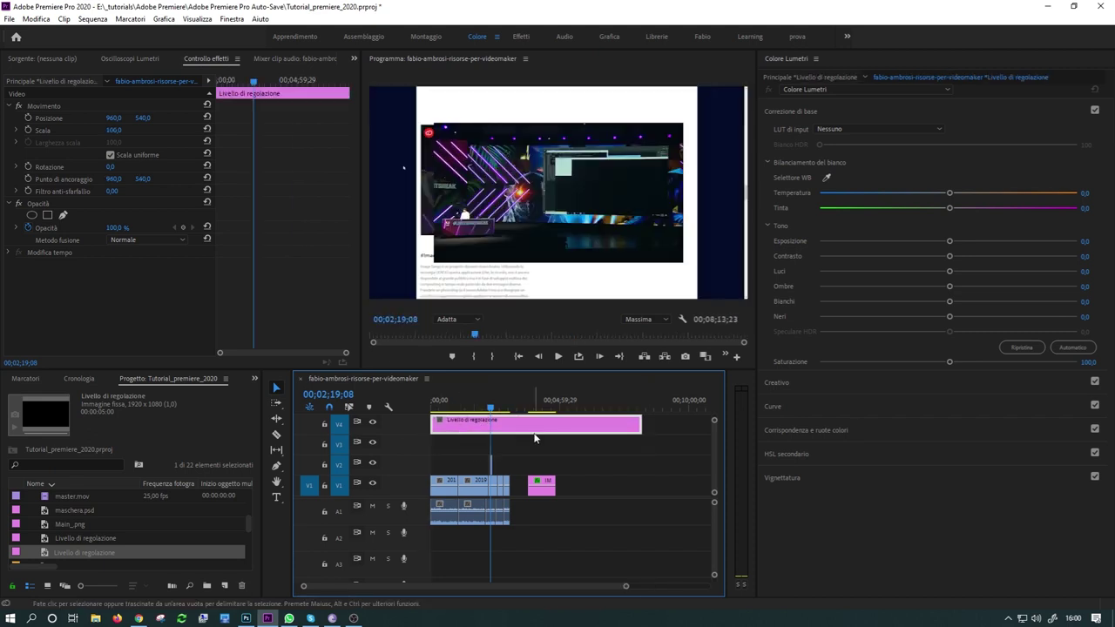
{"action": "left_click", "coordinate": [467, 404]}
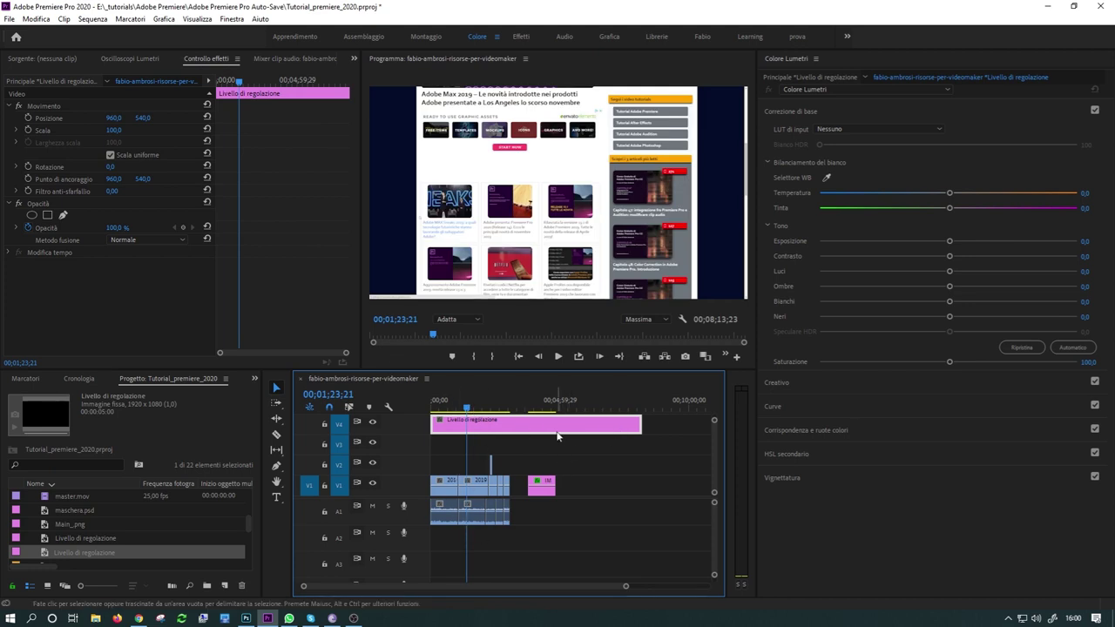
Step: Delete Colore Lumetri from IMG_0076.JPG and trim the V4 adjustment layer's right edge back
{"action": "left_click", "coordinate": [531, 404]}
{"action": "left_click", "coordinate": [546, 485]}
{"action": "key", "text": "space"}
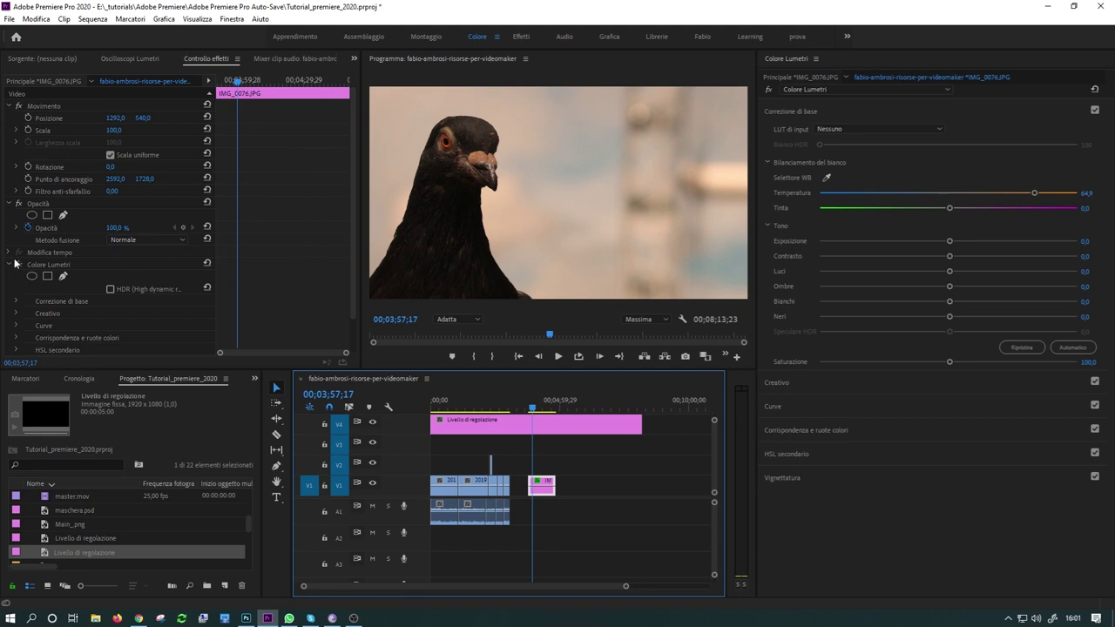
{"action": "left_click", "coordinate": [101, 263]}
{"action": "key", "text": "Delete"}
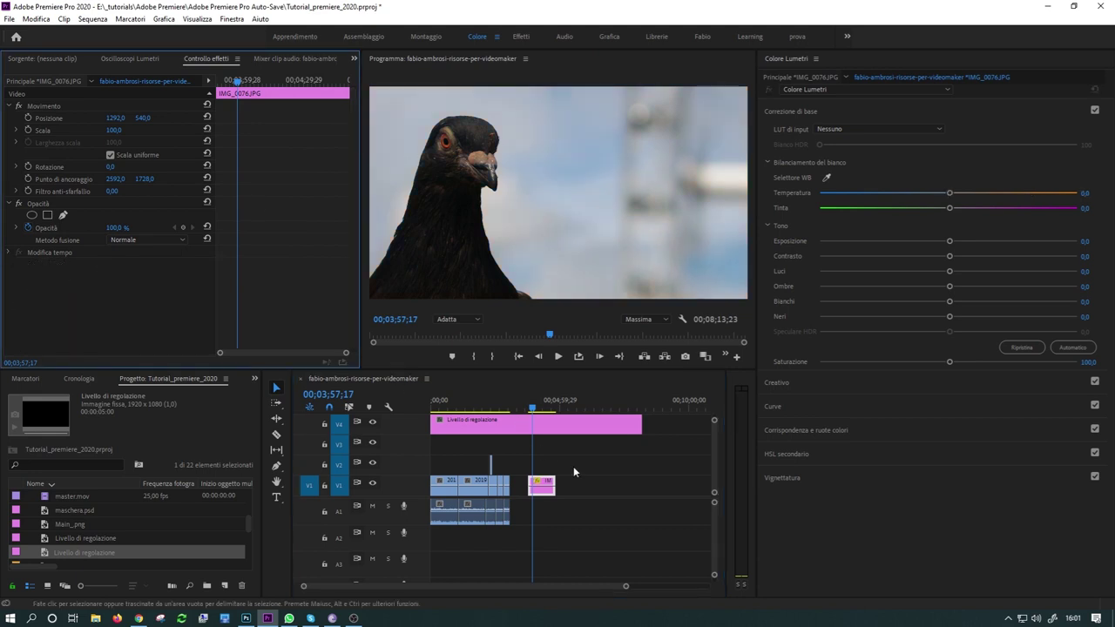
{"action": "left_click_drag", "start_coordinate": [642, 424], "coordinate": [559, 422]}
{"action": "left_click", "coordinate": [530, 423]}
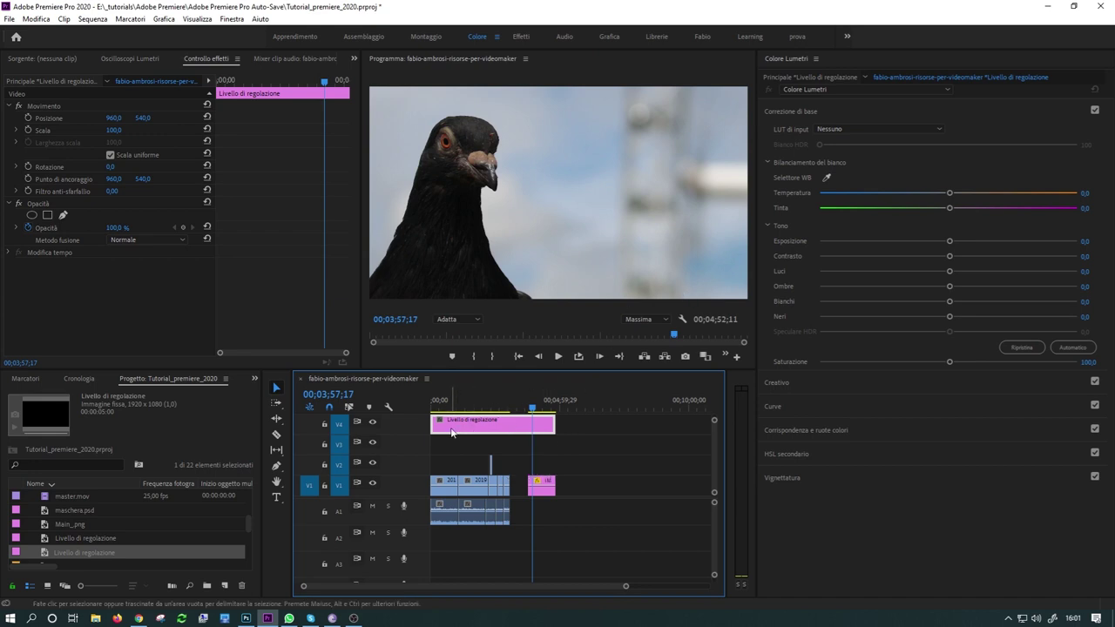
Step: On the adjustment layer, raise Temperatura, set Esposizione to 1,2, and tint shadows and highlights magenta
{"action": "left_click_drag", "start_coordinate": [949, 193], "coordinate": [1012, 193]}
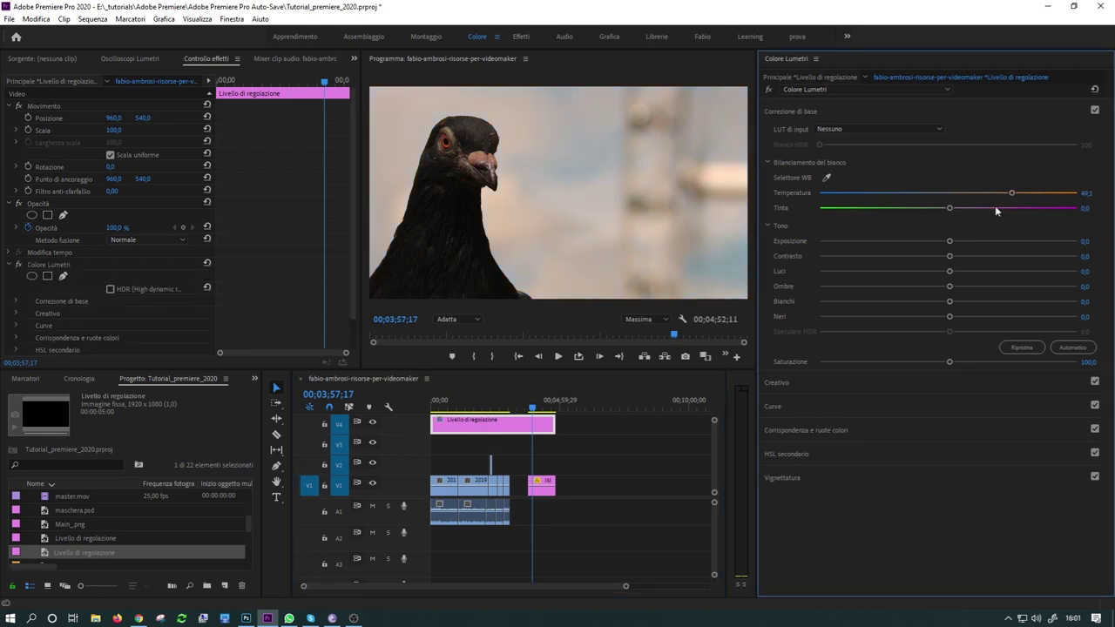
{"action": "mouse_move", "coordinate": [959, 241]}
{"action": "left_mouse_down"}
{"action": "mouse_move", "coordinate": [980, 241]}
{"action": "mouse_move", "coordinate": [979, 257]}
{"action": "left_mouse_up"}
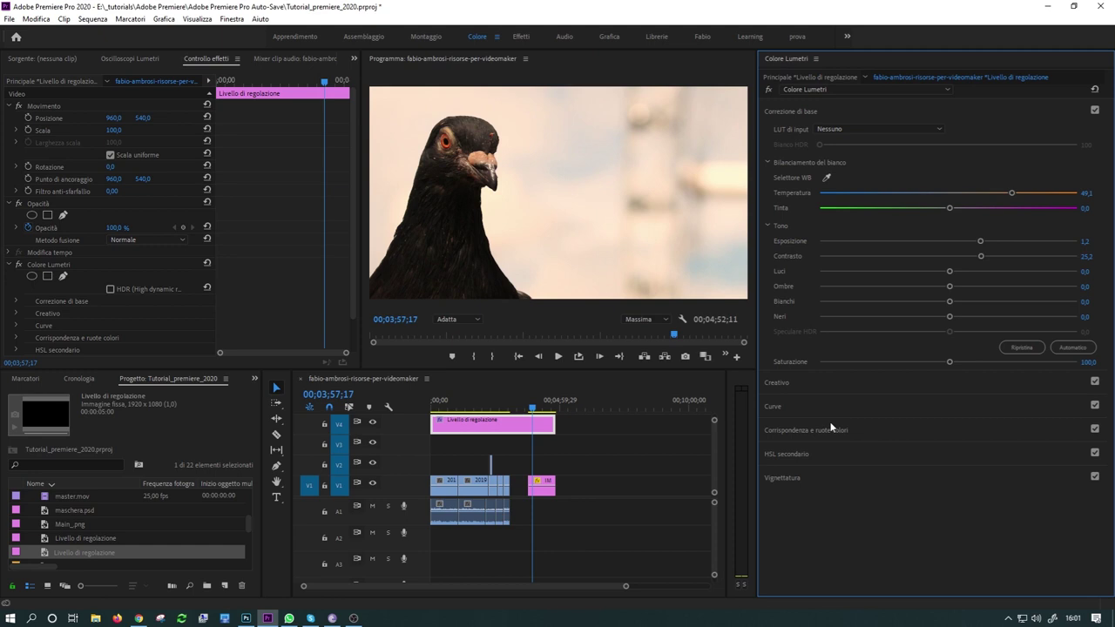
{"action": "left_click", "coordinate": [819, 379]}
{"action": "left_click_drag", "start_coordinate": [869, 457], "coordinate": [892, 450]}
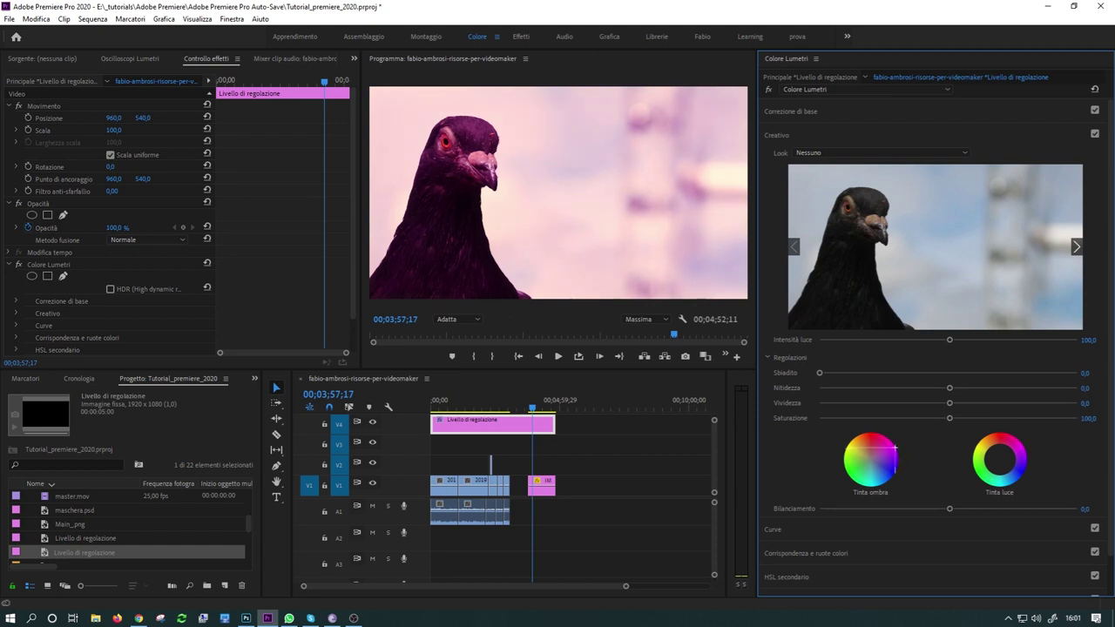
{"action": "left_click_drag", "start_coordinate": [1000, 457], "coordinate": [1022, 452]}
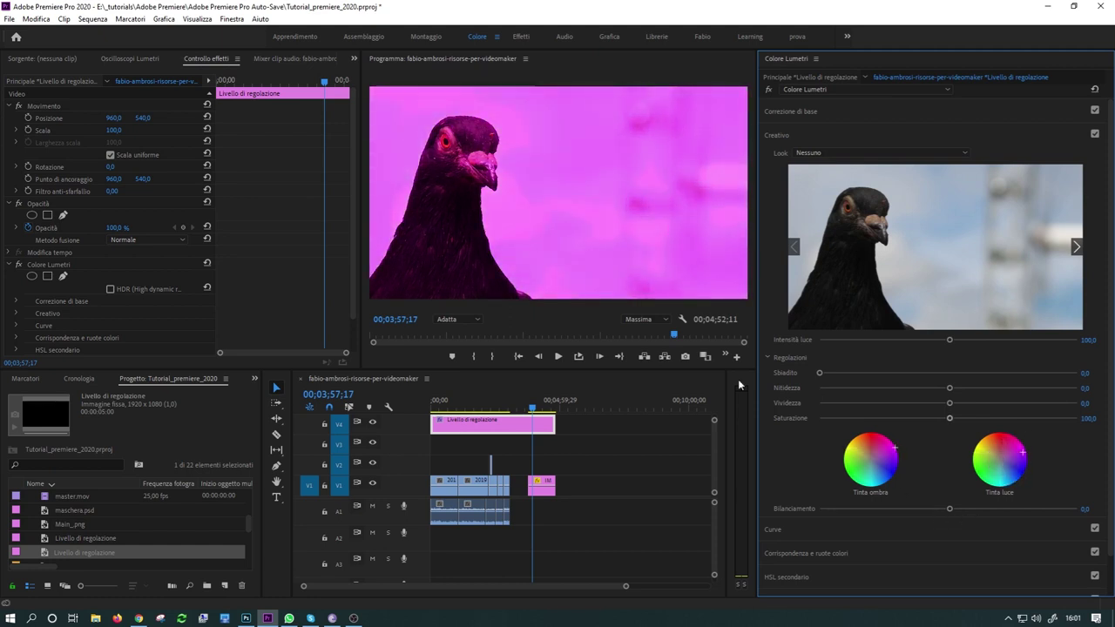
{"action": "left_click", "coordinate": [587, 459]}
{"action": "left_click", "coordinate": [542, 484]}
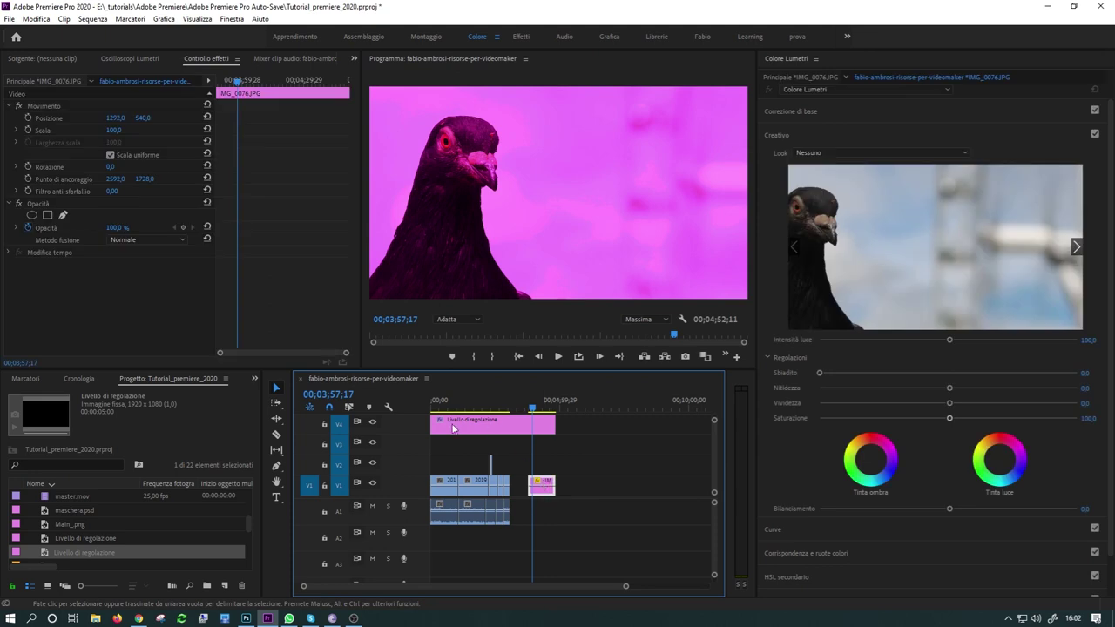
Step: Toggle track V4's output off and back on, then scrub back to the webpage shot at 00;01;07;15
{"action": "left_click", "coordinate": [371, 422]}
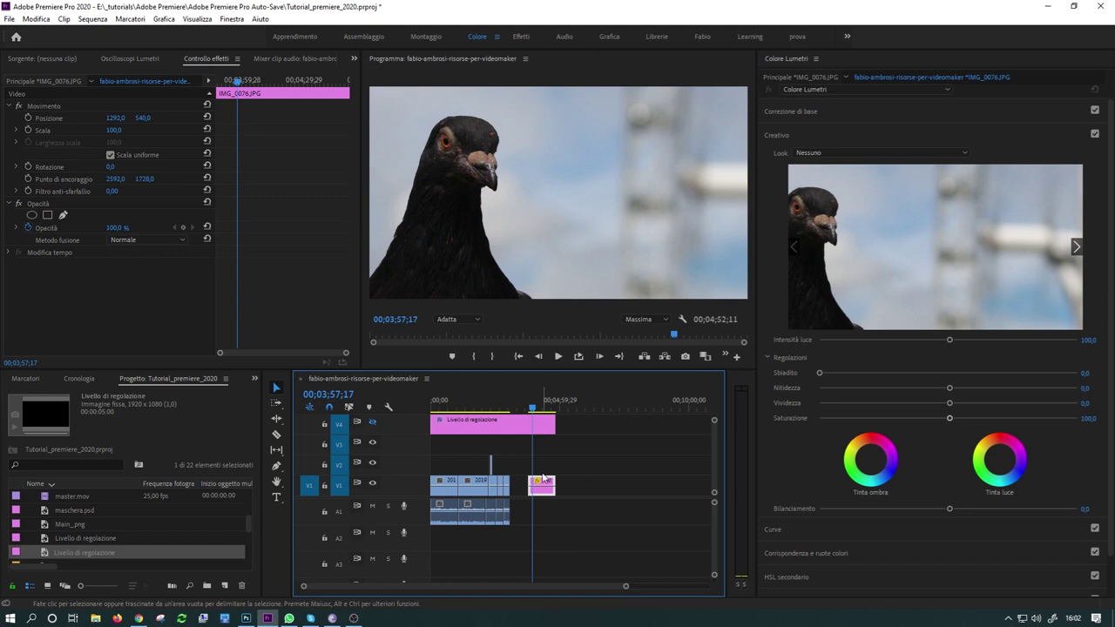
{"action": "left_click", "coordinate": [471, 427]}
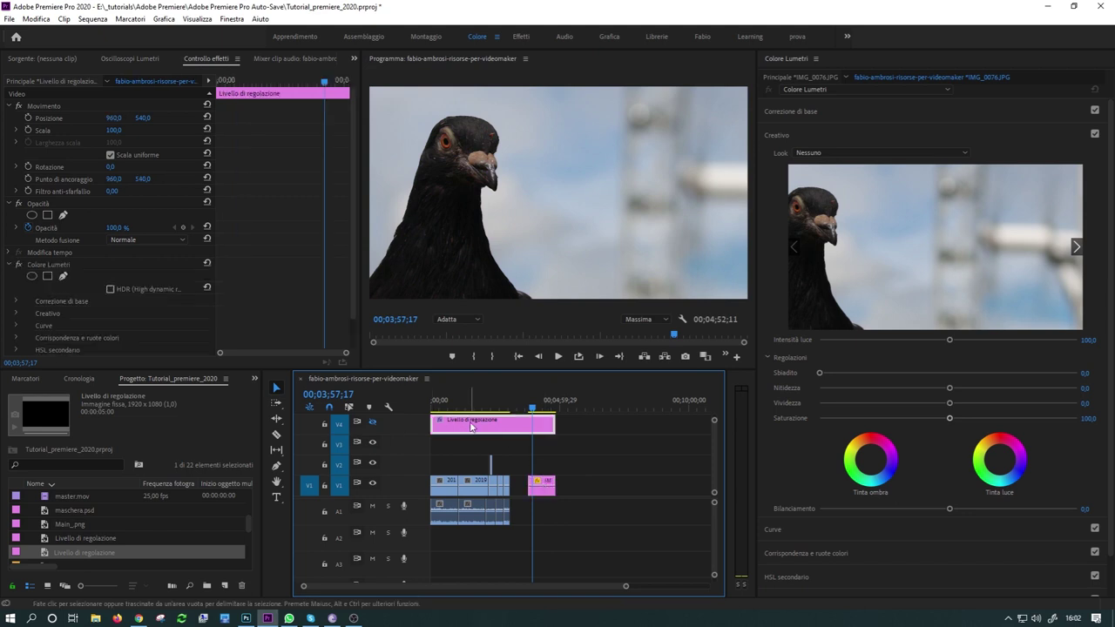
{"action": "left_click", "coordinate": [374, 422]}
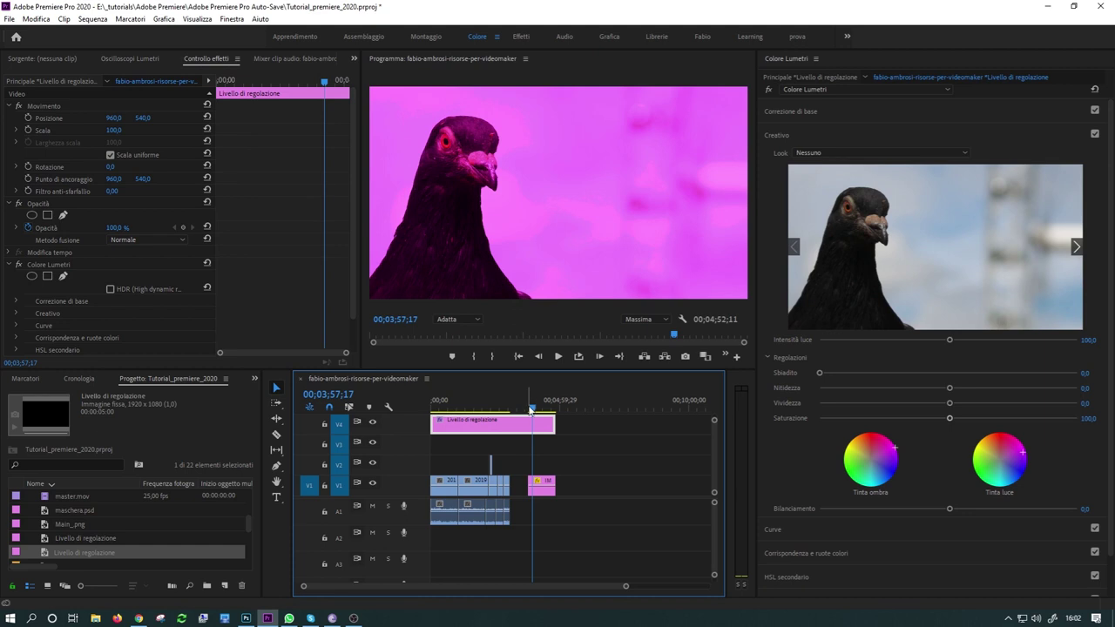
{"action": "left_click_drag", "start_coordinate": [486, 407], "coordinate": [461, 407]}
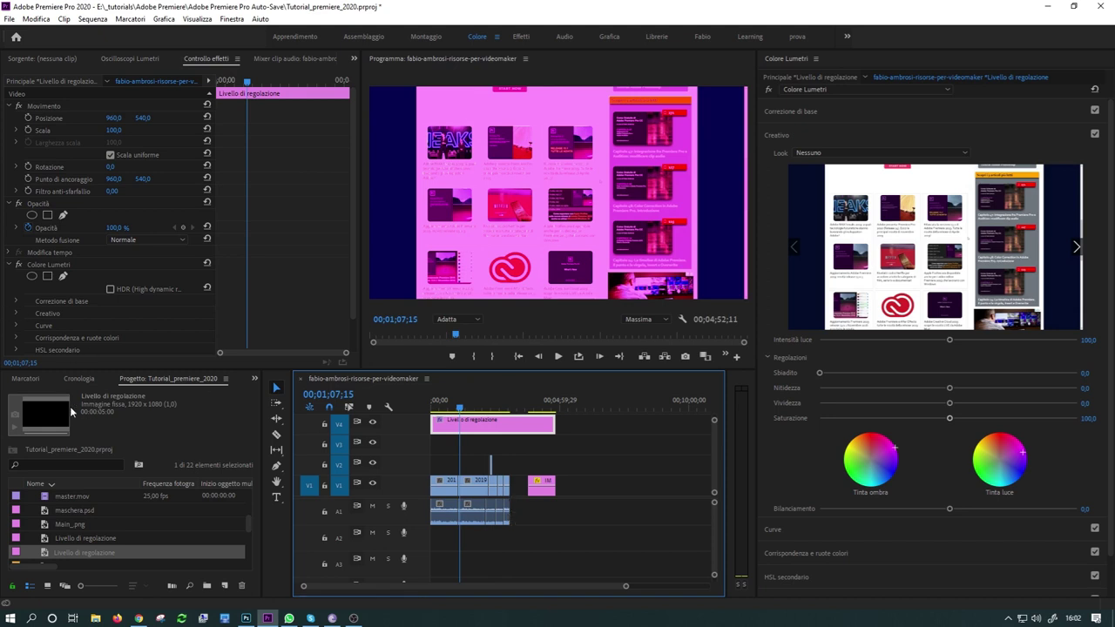
Step: Bring up the Effects panel and search it for 'sfocat'
{"action": "left_click", "coordinate": [250, 379]}
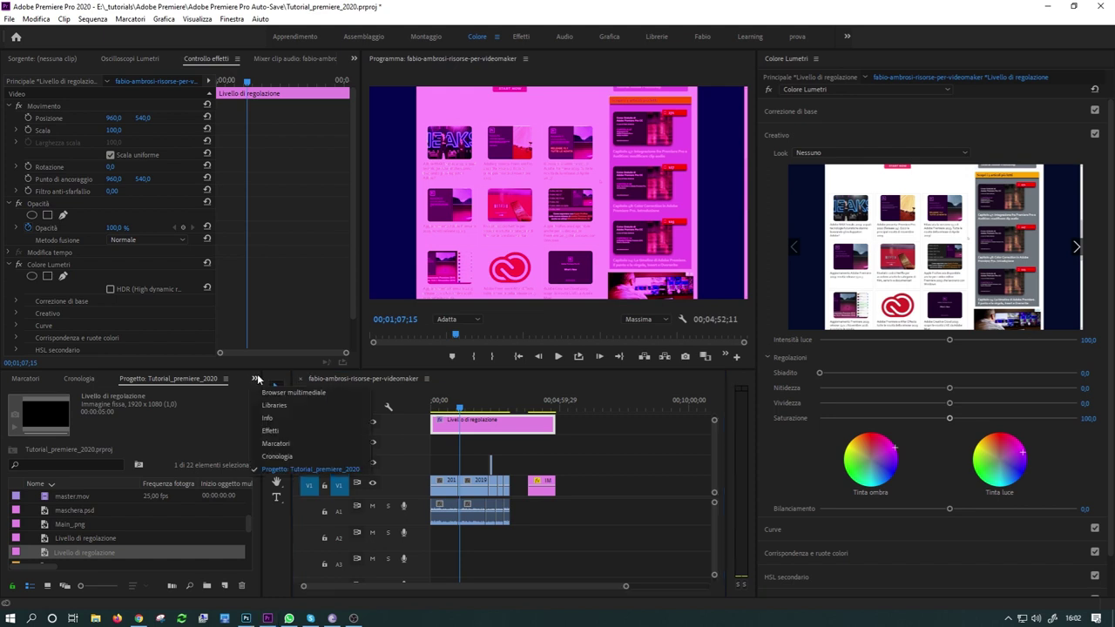
{"action": "left_click", "coordinate": [320, 424]}
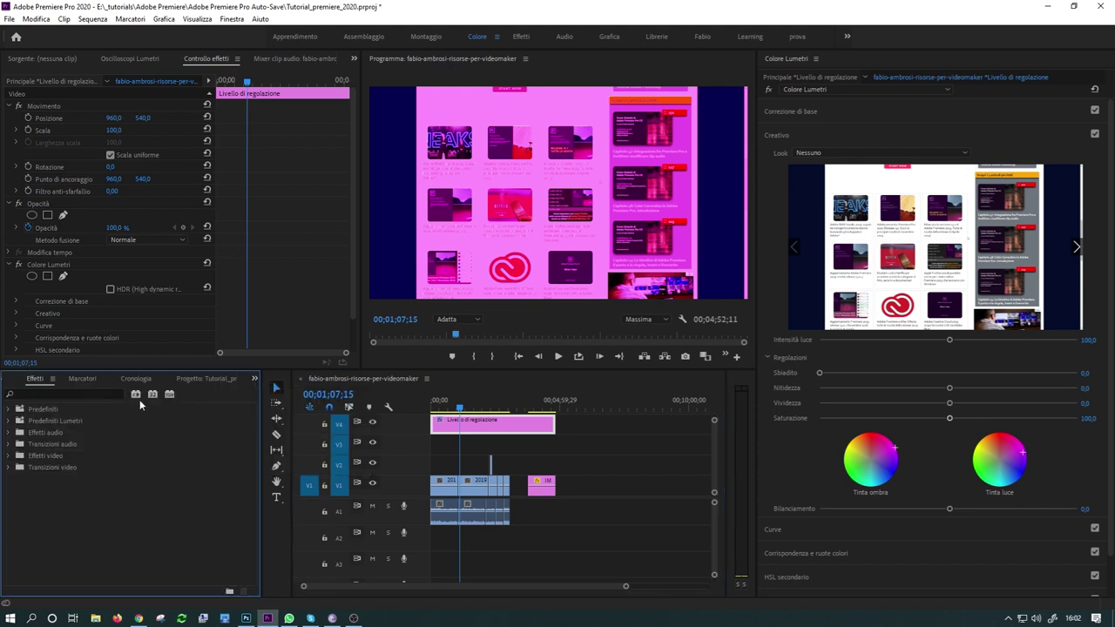
{"action": "left_click", "coordinate": [93, 396]}
{"action": "type", "text": "s"}
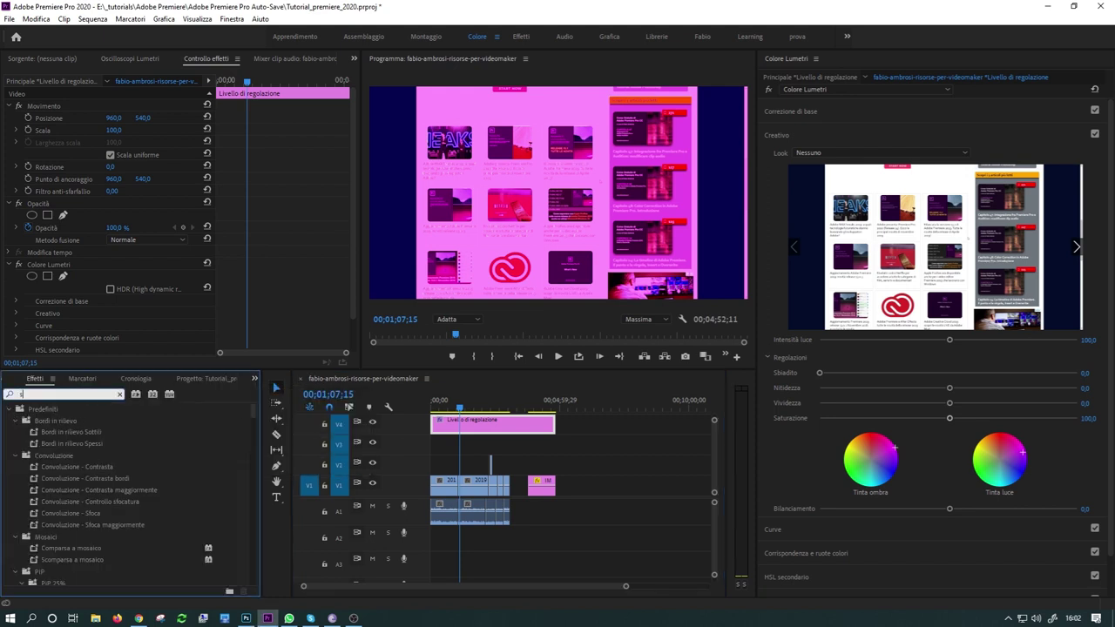
{"action": "type", "text": "focat"}
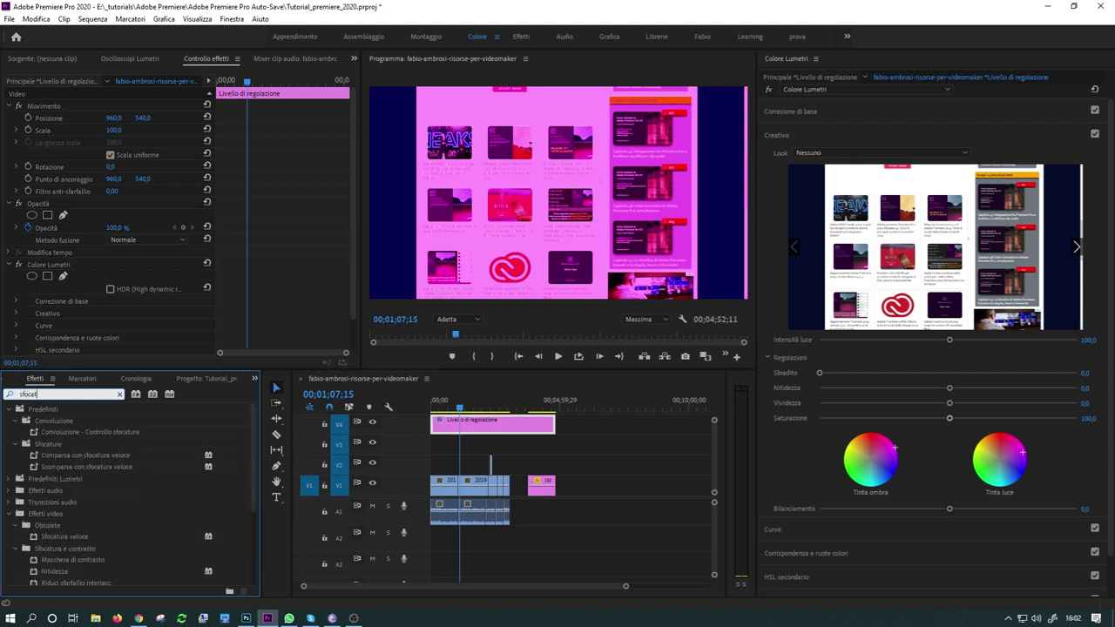
{"action": "scroll", "coordinate": [94, 547], "scroll_direction": "down", "scroll_amount": 3}
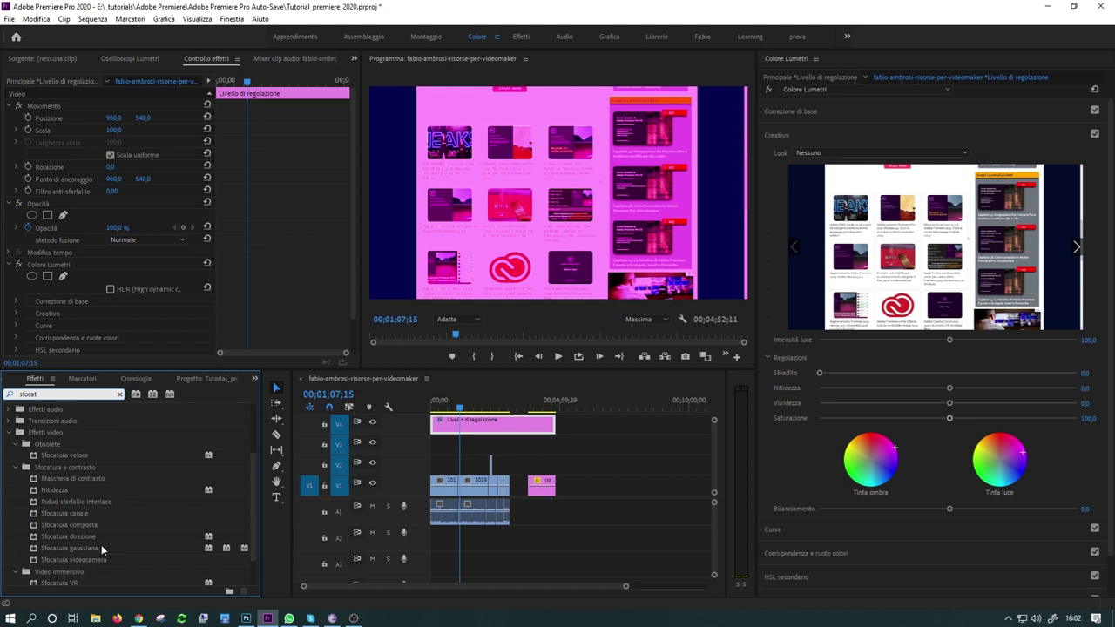
Step: Apply Sfocatura gaussiana to the adjustment layer and raise Sfocatura to about 106
{"action": "left_click_drag", "start_coordinate": [99, 547], "coordinate": [523, 421]}
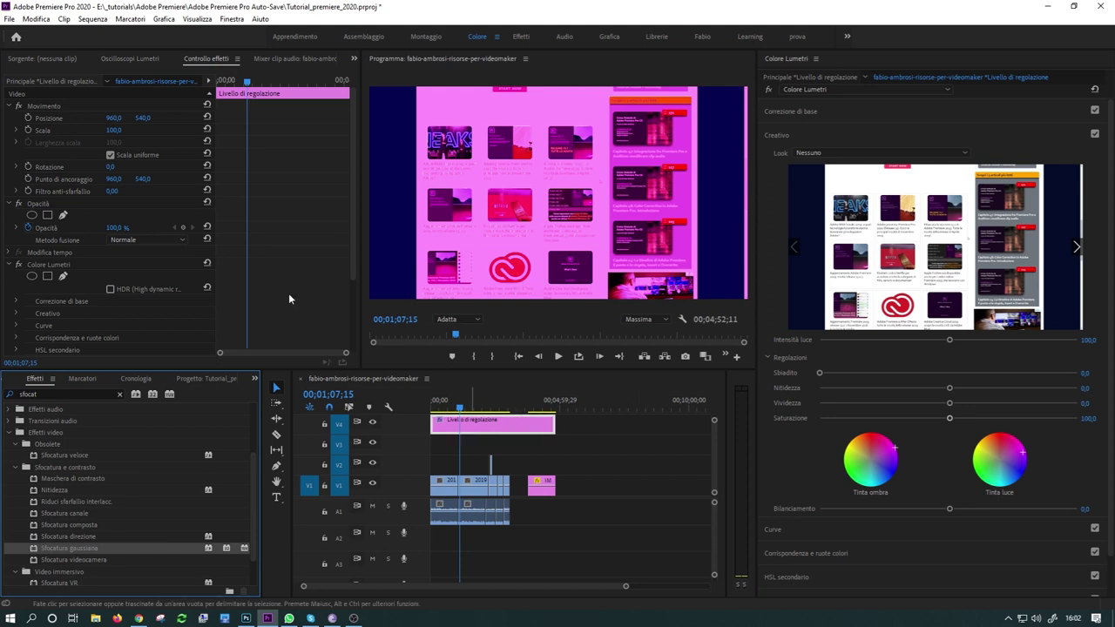
{"action": "scroll", "coordinate": [125, 311], "scroll_direction": "down", "scroll_amount": 3}
{"action": "scroll", "coordinate": [125, 311], "scroll_direction": "down", "scroll_amount": 2}
{"action": "left_click_drag", "start_coordinate": [111, 299], "coordinate": [273, 300]}
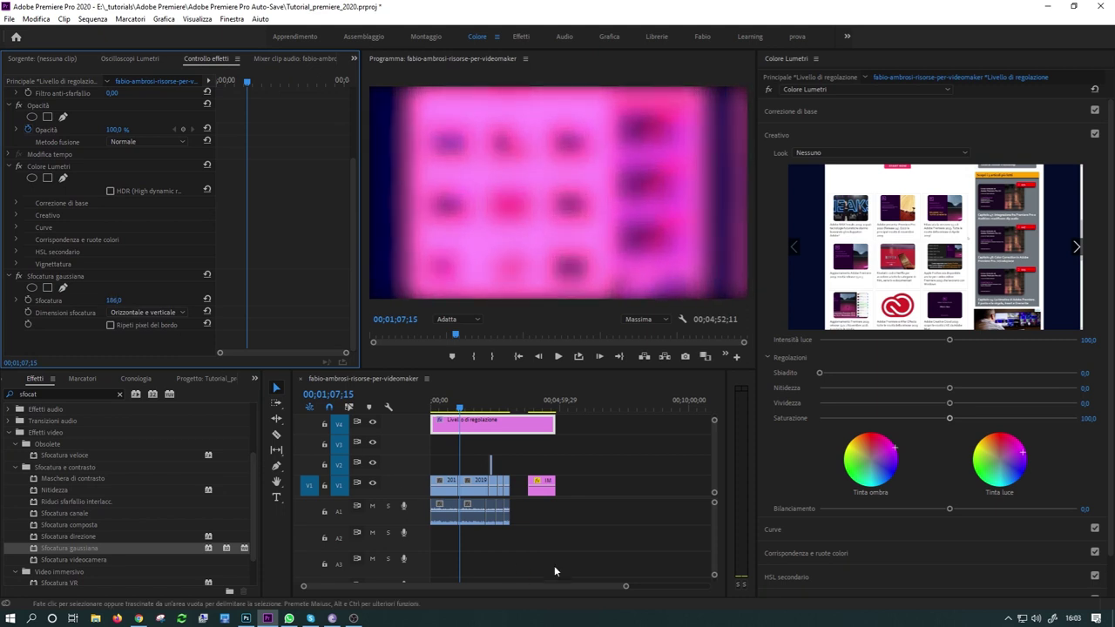
{"action": "left_click", "coordinate": [468, 432]}
Step: Disable track V4 and view the pigeon shot at 00;03;54;26 without grade or blur
{"action": "left_click_drag", "start_coordinate": [503, 403], "coordinate": [533, 404]}
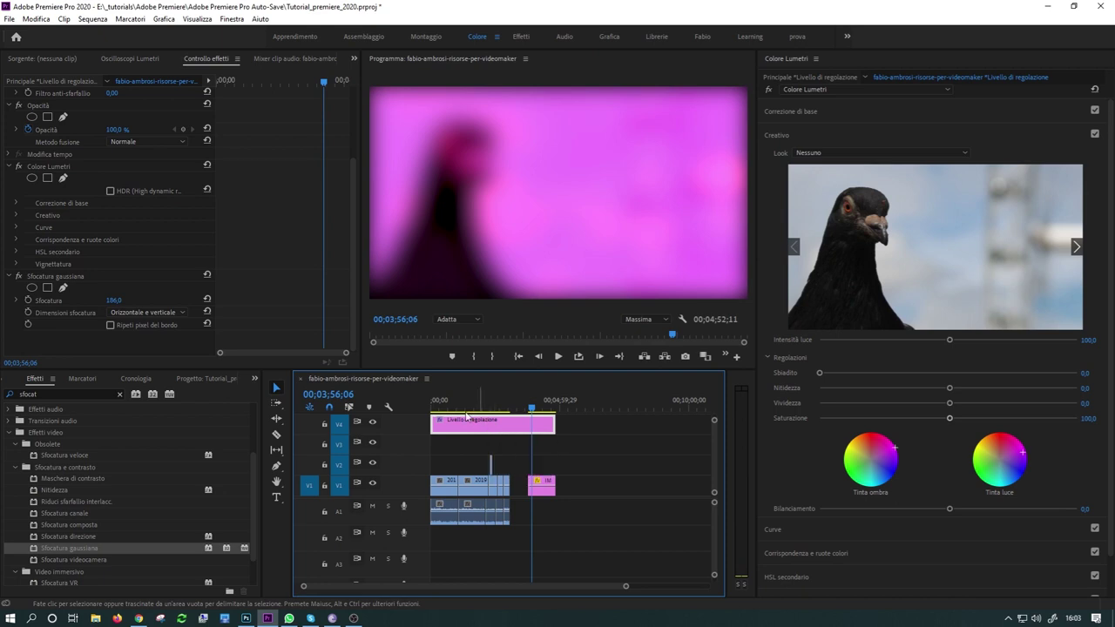
{"action": "left_click", "coordinate": [373, 421]}
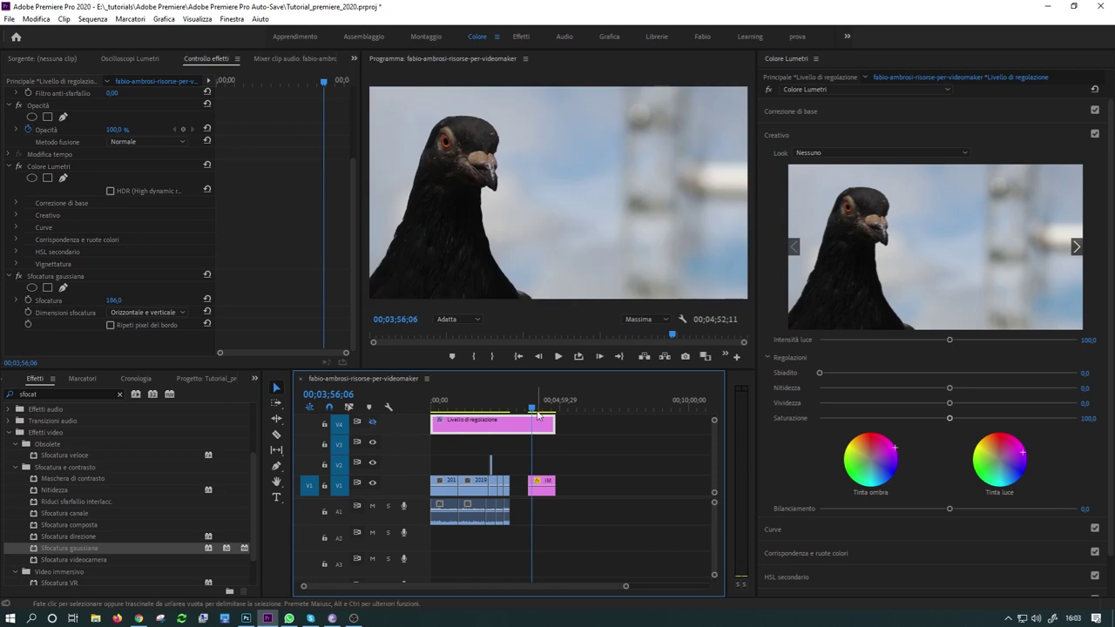
{"action": "left_click", "coordinate": [482, 401]}
{"action": "left_click", "coordinate": [531, 402]}
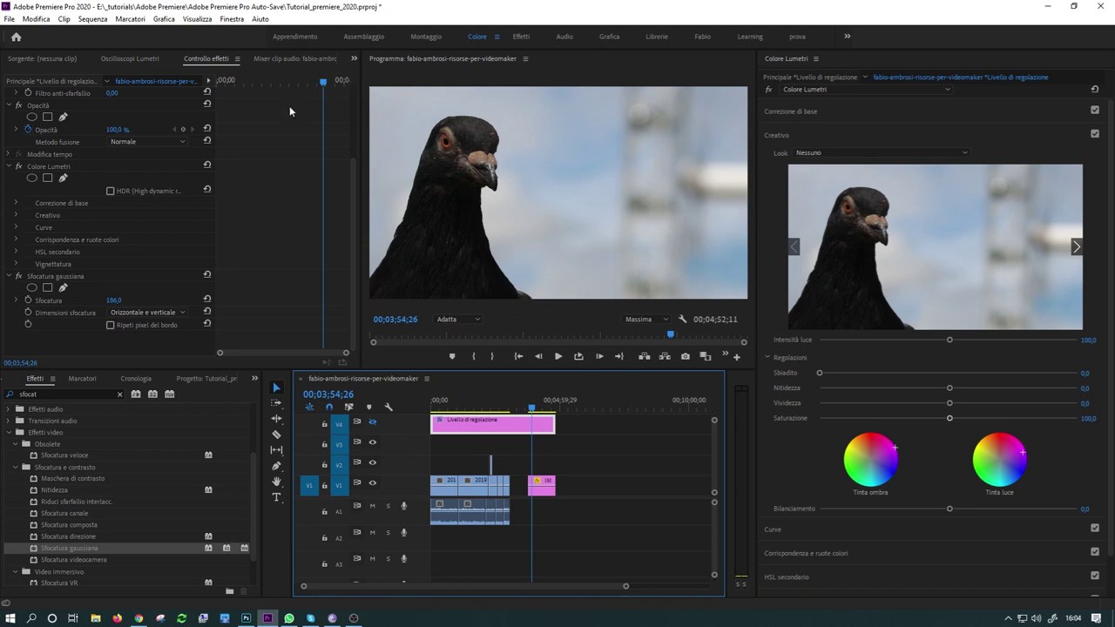
Step: Open Oscilloscopi Lumetri, widen it, enable Istogramma beside the RGB waveform, then resize the panel divider
{"action": "left_click", "coordinate": [354, 59]}
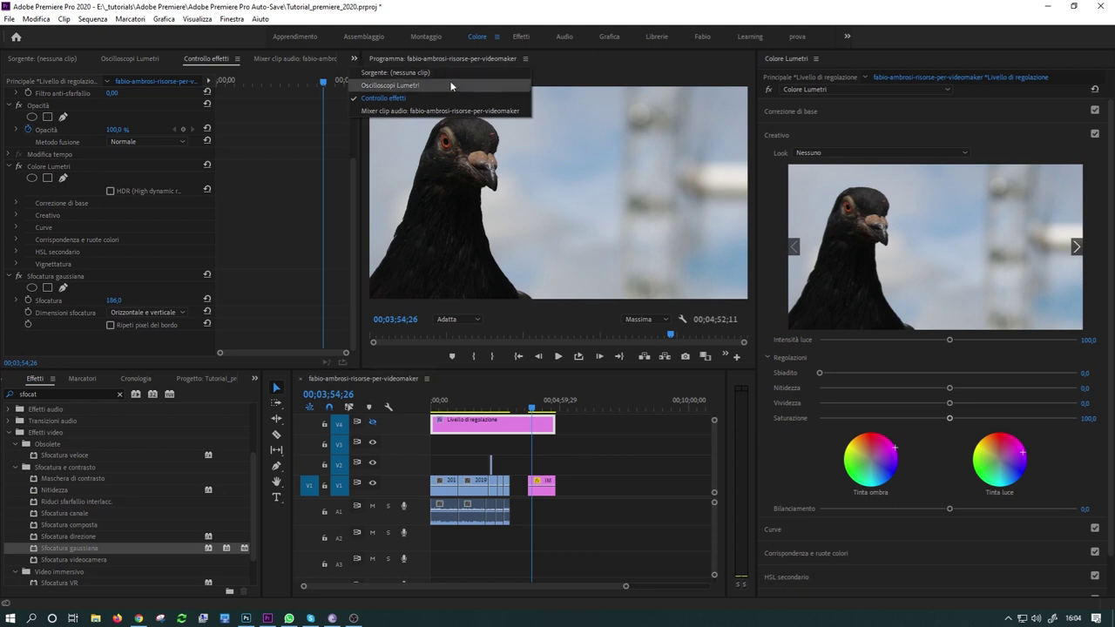
{"action": "left_click", "coordinate": [471, 90]}
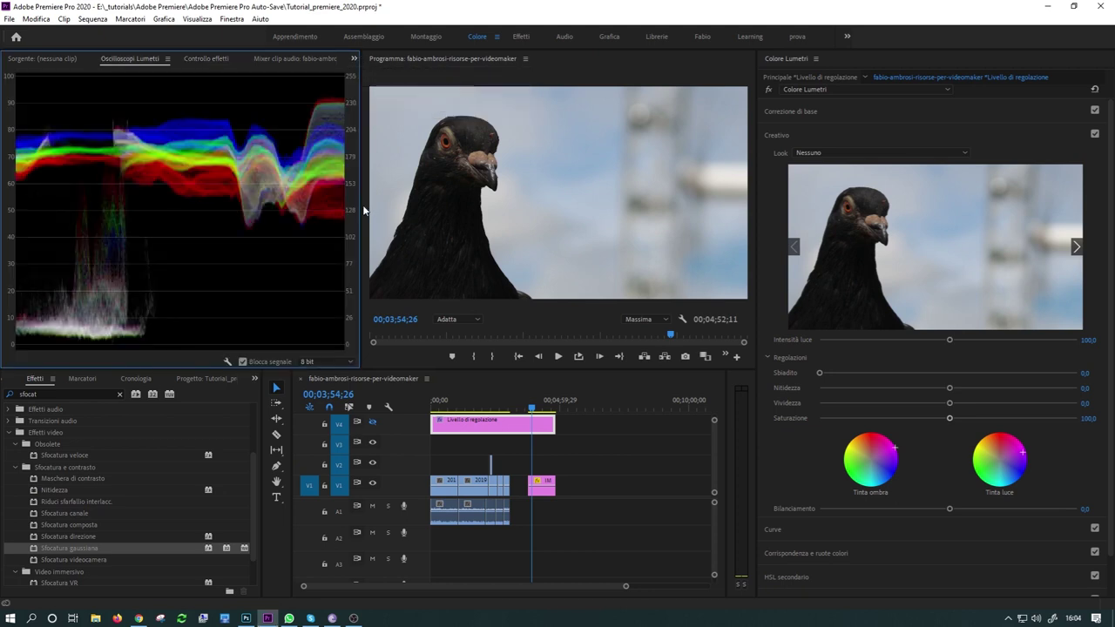
{"action": "left_click_drag", "start_coordinate": [359, 206], "coordinate": [609, 206]}
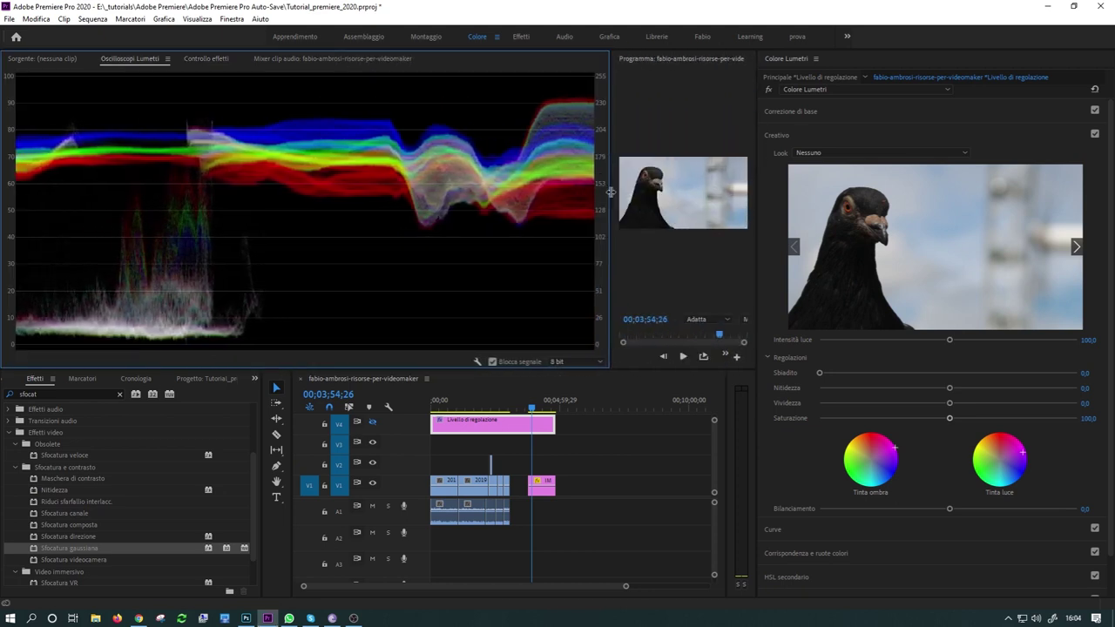
{"action": "right_click", "coordinate": [268, 132]}
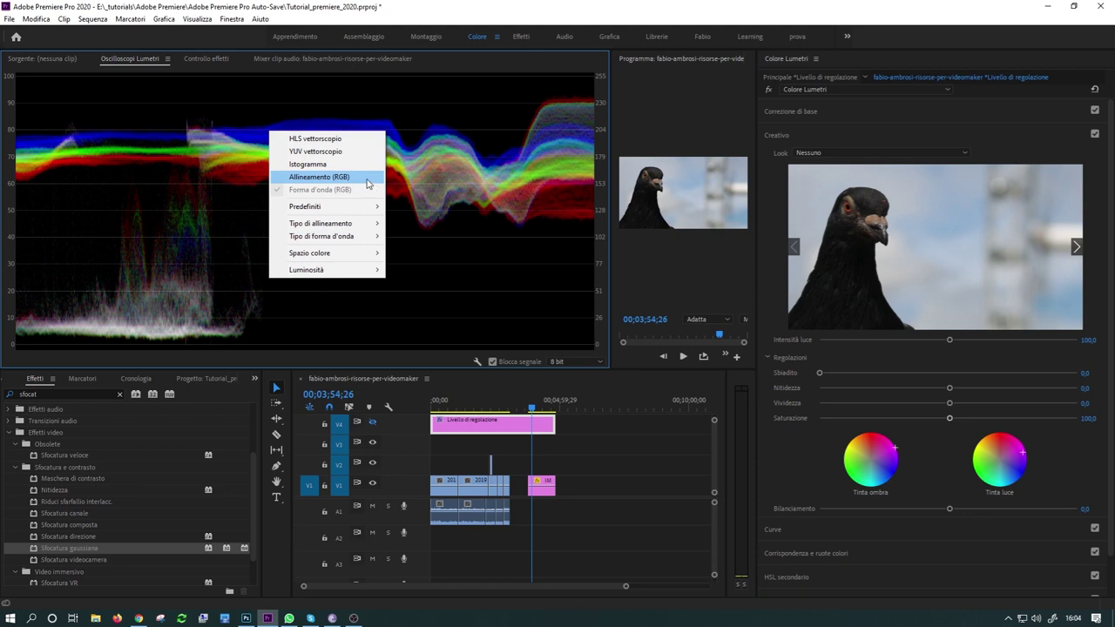
{"action": "left_click", "coordinate": [332, 164]}
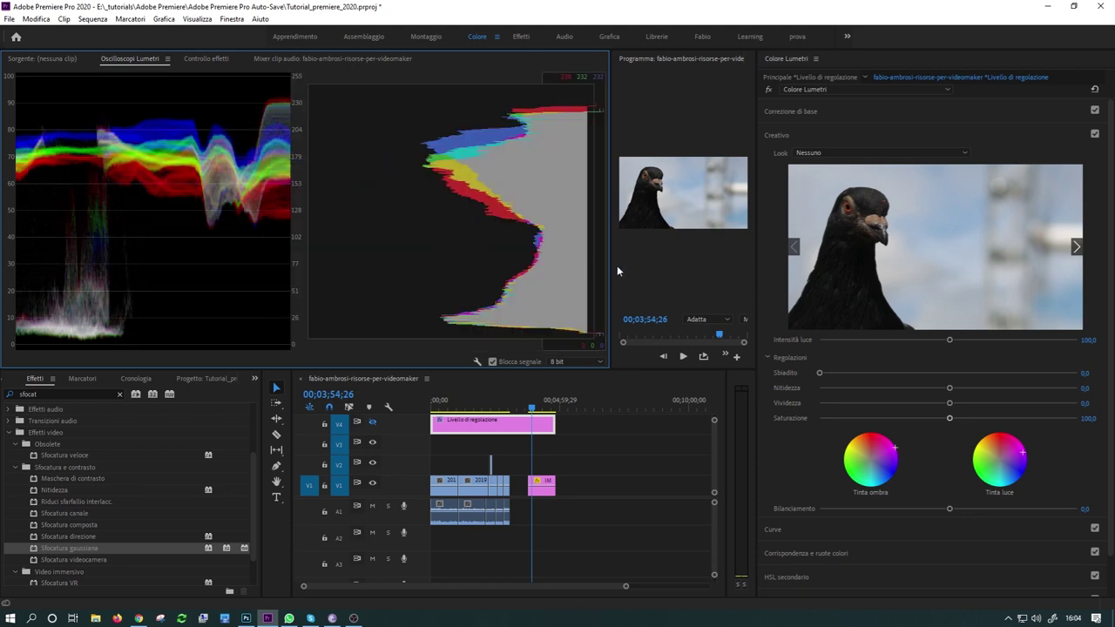
{"action": "left_click_drag", "start_coordinate": [613, 265], "coordinate": [305, 292]}
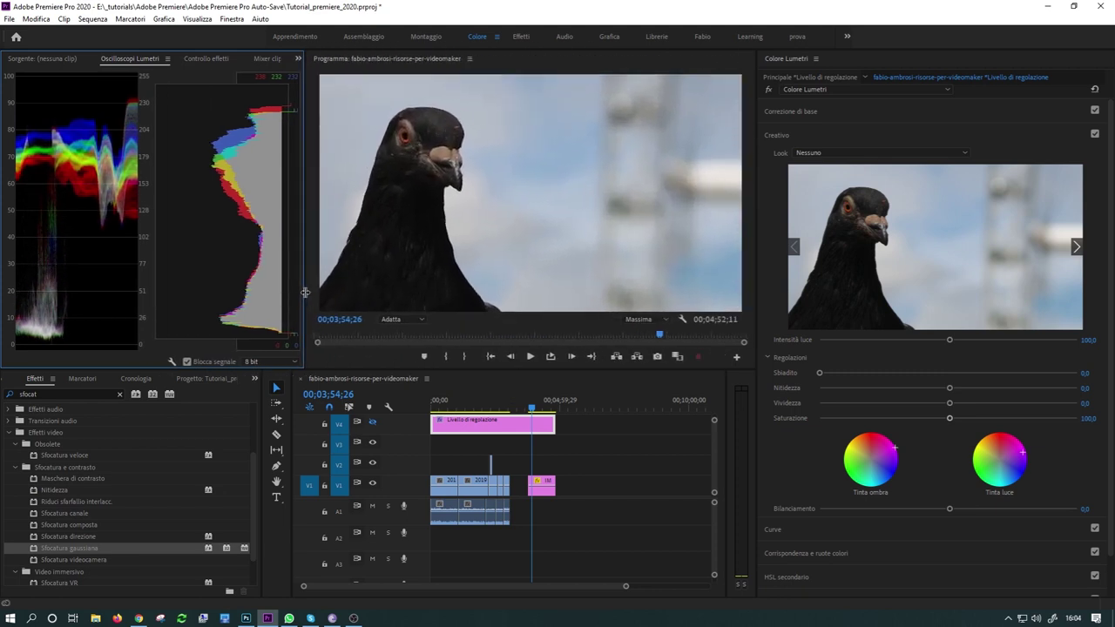